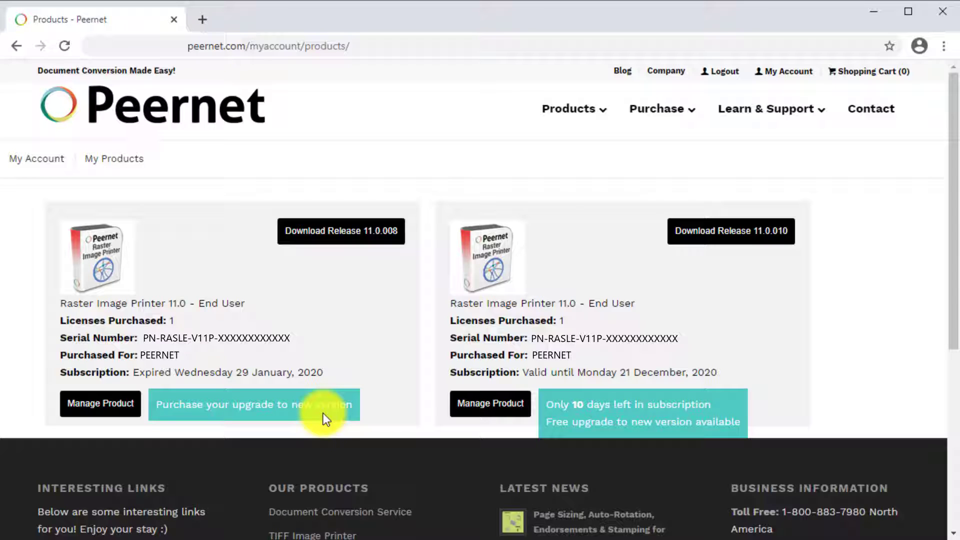
- From the valid licence's management page, add the free Raster Image Printer 12 Subscription upgrade to the cart
{"action": "left_click", "coordinate": [501, 411]}
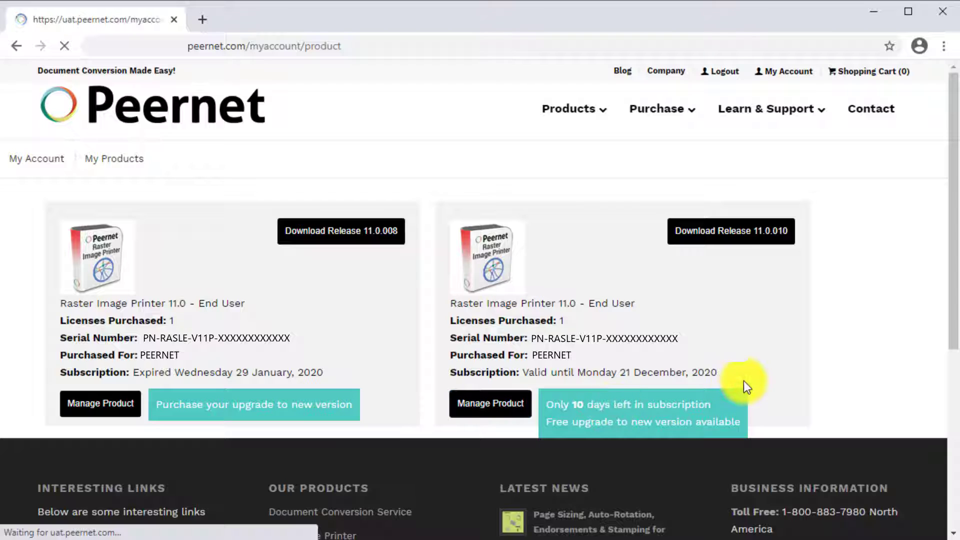
{"action": "scroll", "coordinate": [800, 370], "scroll_direction": "down", "scroll_amount": 10}
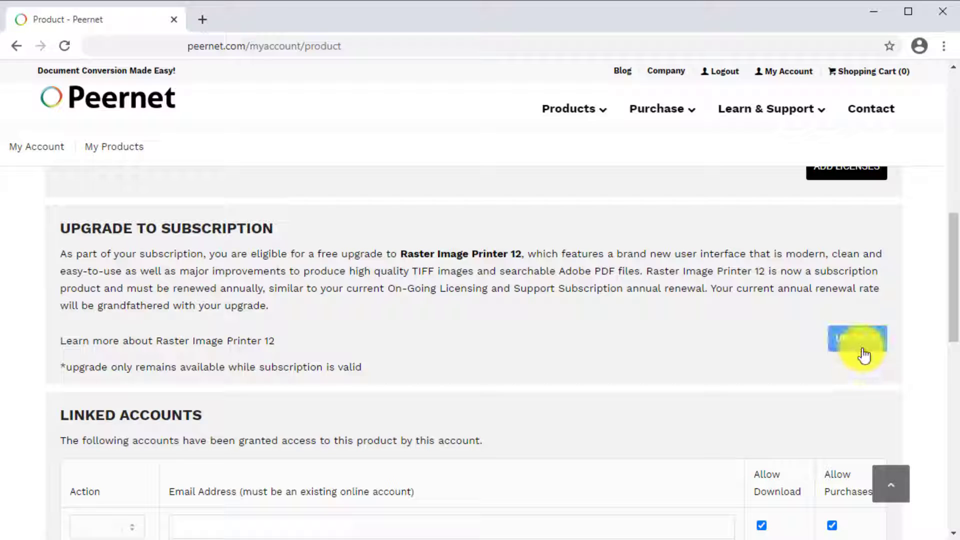
{"action": "left_click", "coordinate": [857, 339]}
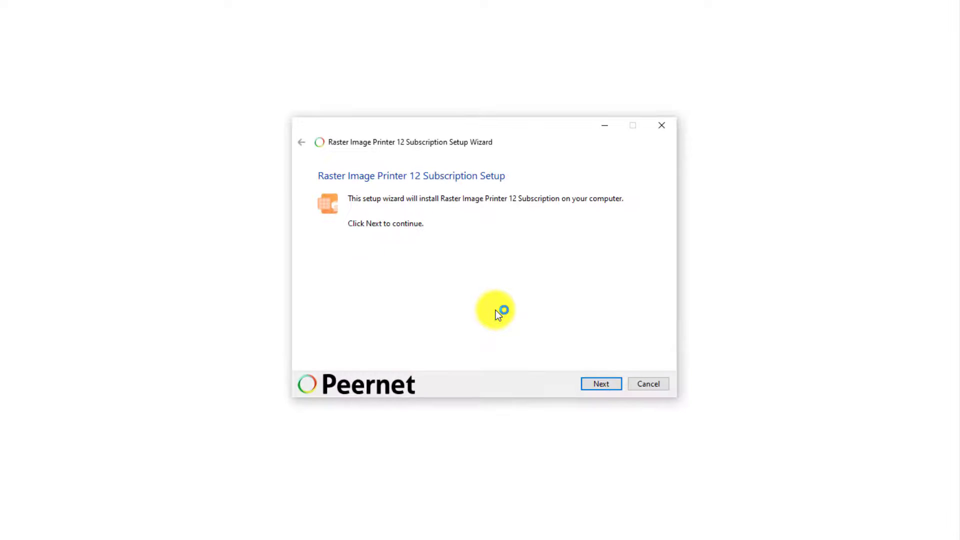
- Install the subscription over the evaluation version, accepting the licence and keeping the default folder and program group
{"action": "left_click", "coordinate": [618, 385]}
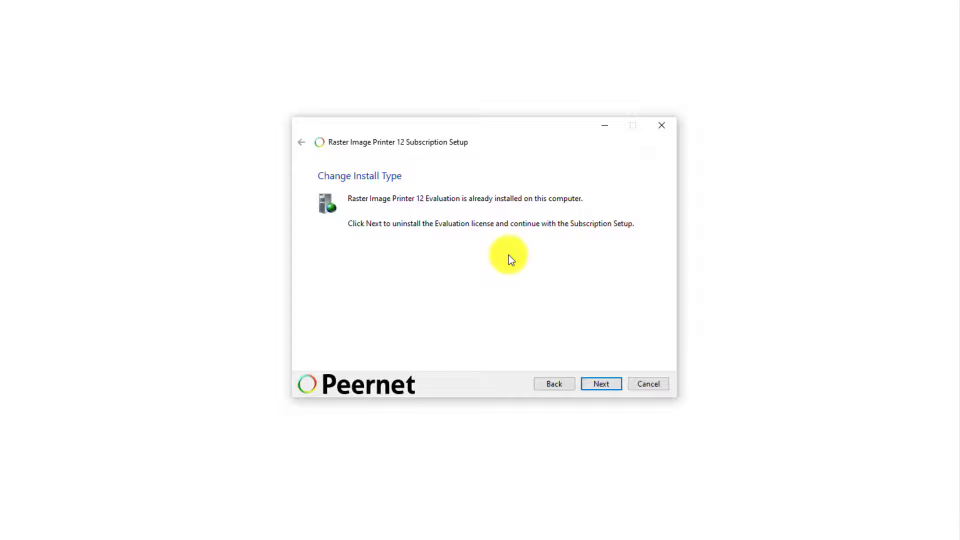
{"action": "left_click", "coordinate": [615, 382]}
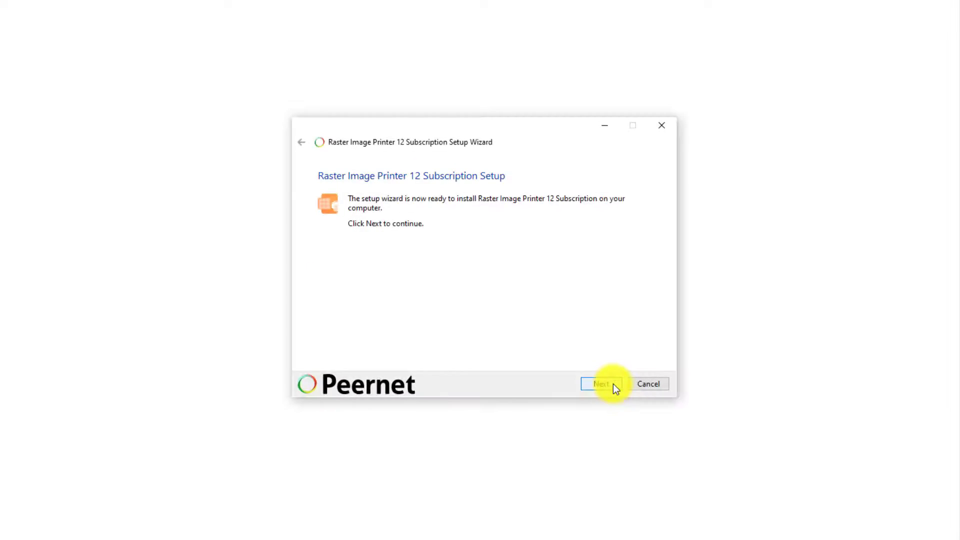
{"action": "left_click", "coordinate": [614, 385]}
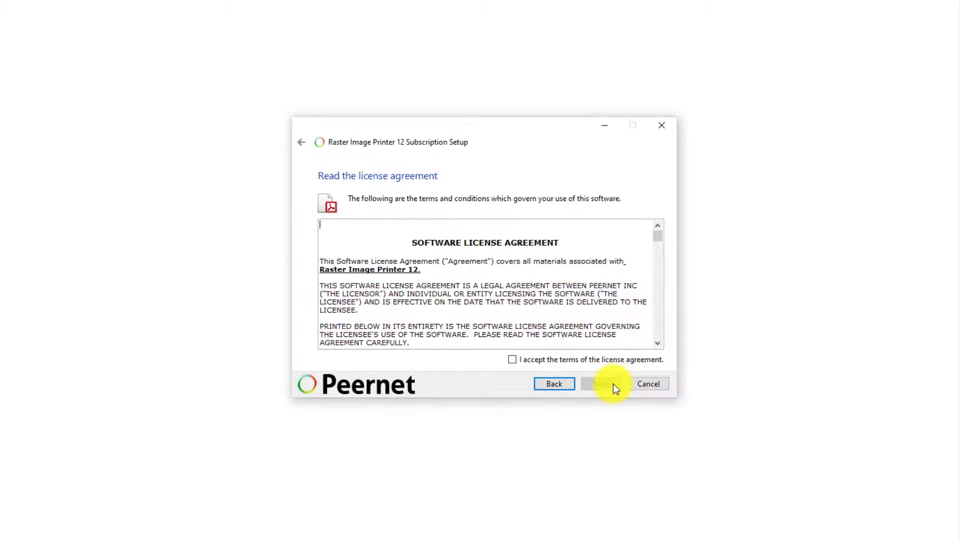
{"action": "left_click", "coordinate": [552, 362]}
{"action": "left_click", "coordinate": [614, 383]}
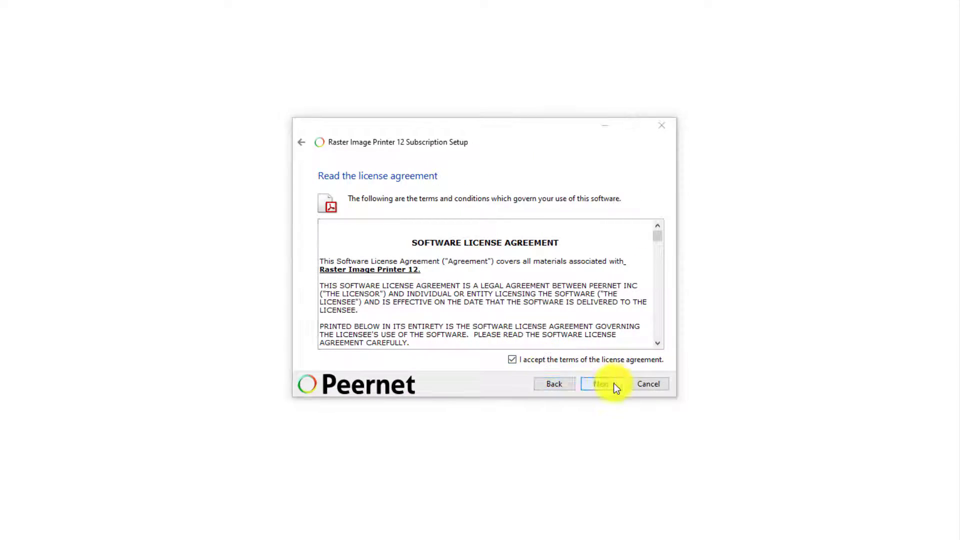
{"action": "left_click", "coordinate": [614, 383]}
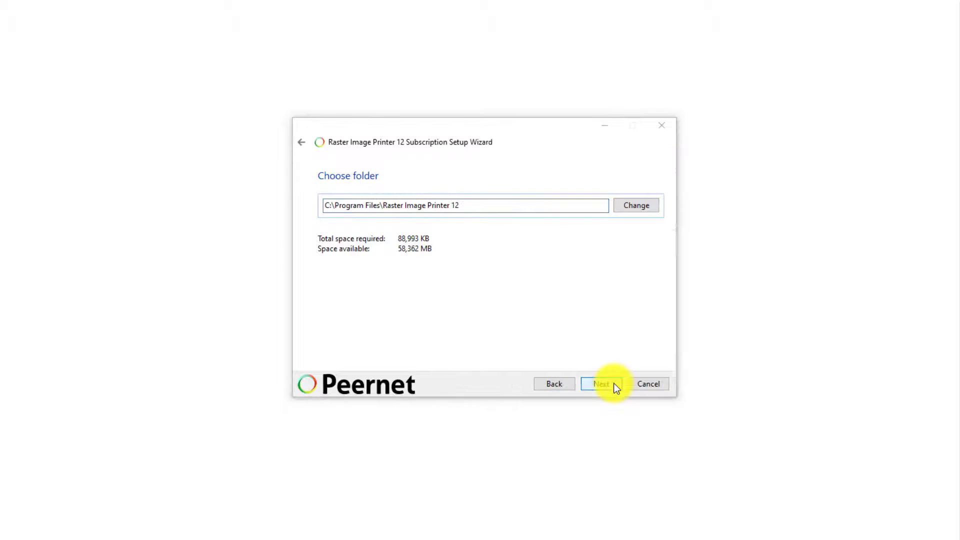
{"action": "left_click", "coordinate": [614, 383]}
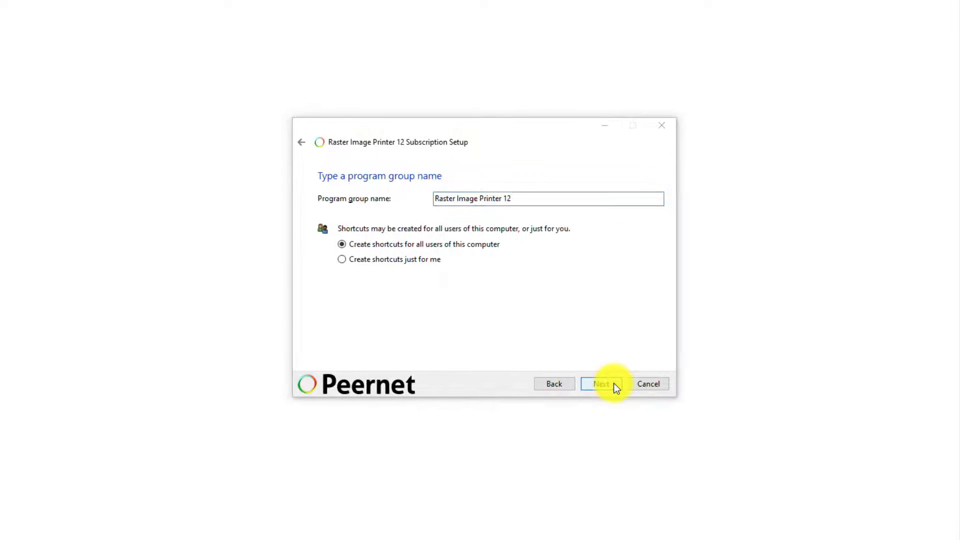
{"action": "left_click", "coordinate": [614, 383]}
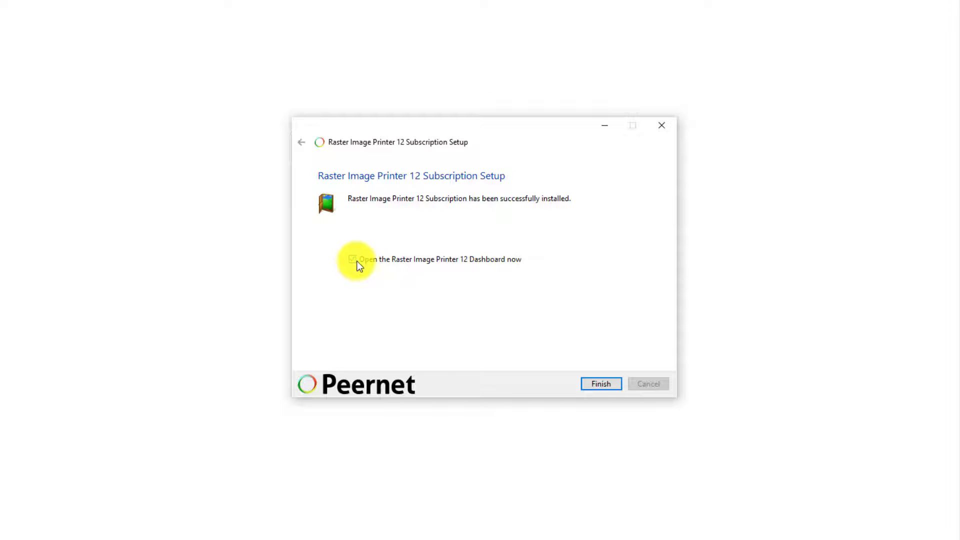
- Finish setup, dismiss the dashboard's welcome banner and start product activation
{"action": "left_click", "coordinate": [615, 385]}
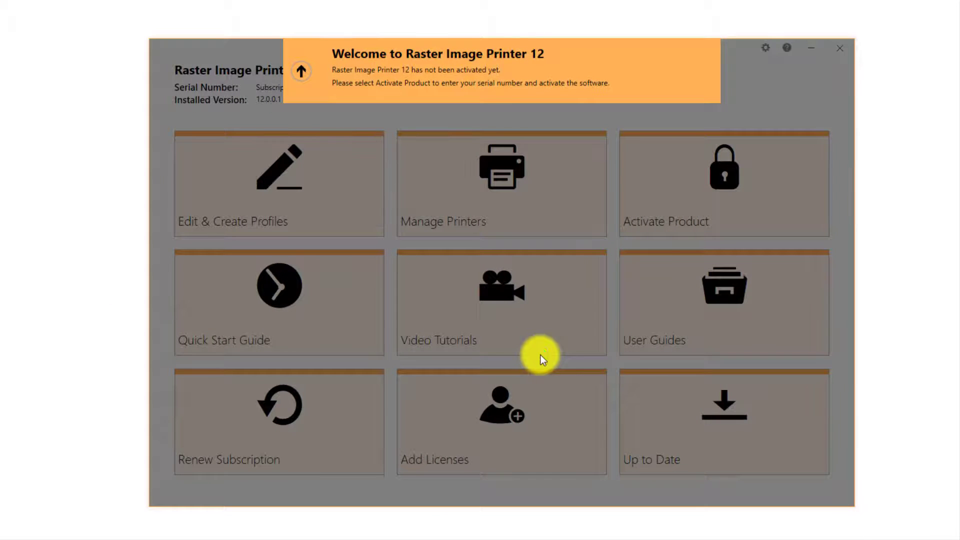
{"action": "left_click", "coordinate": [304, 76]}
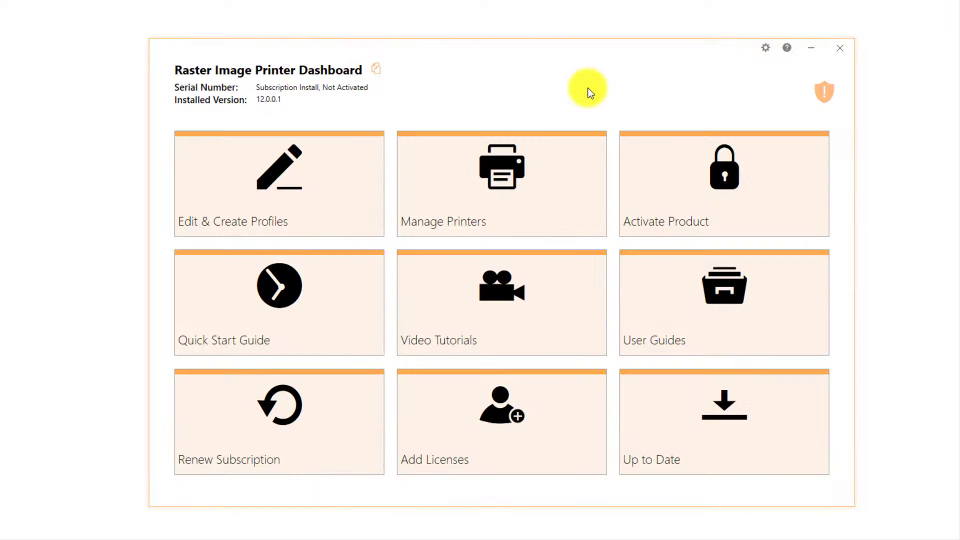
{"action": "left_click", "coordinate": [637, 172]}
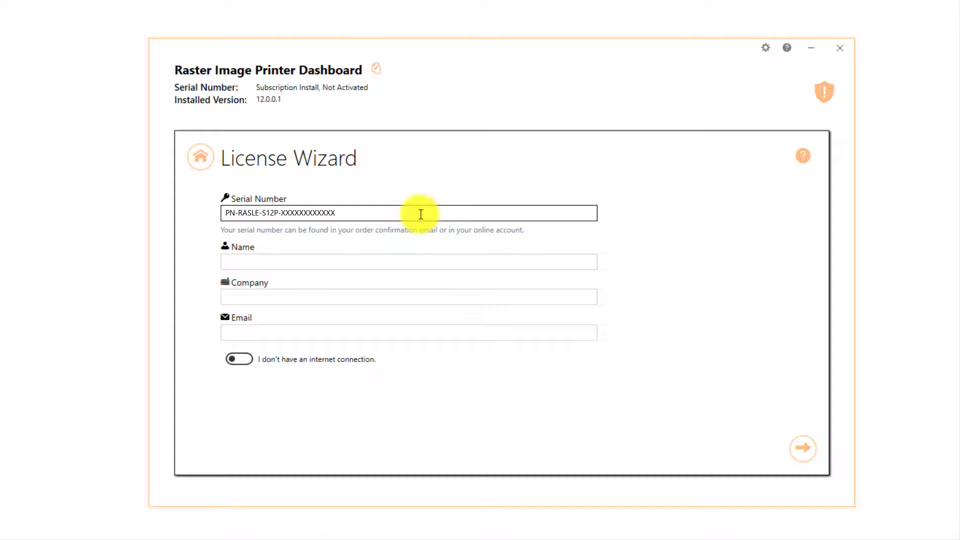
- Enter the licensee's name, company and e-mail in the License Wizard and submit to activate
{"action": "left_click", "coordinate": [397, 258]}
{"action": "type", "text": "PEER"}
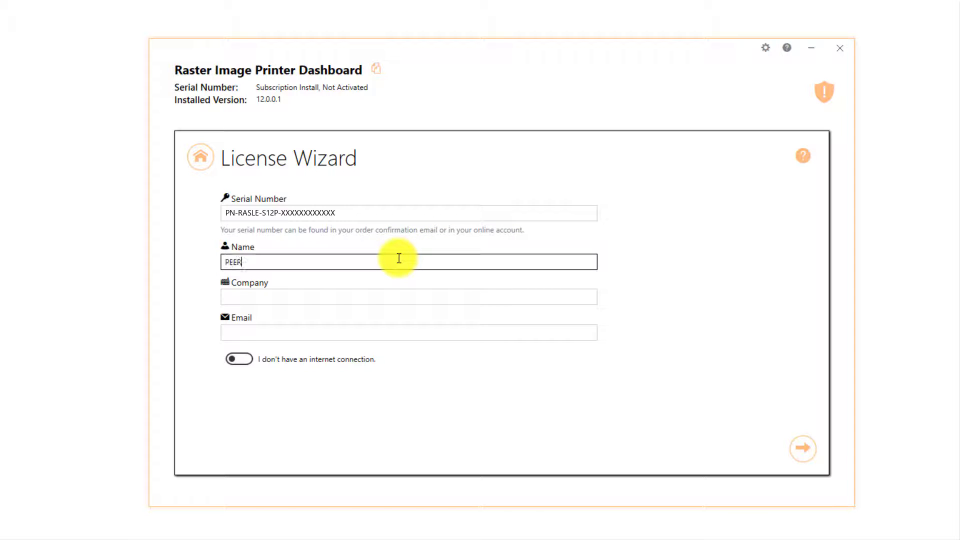
{"action": "type", "text": "NET"}
{"action": "key", "text": "Tab"}
{"action": "type", "text": "PEER"}
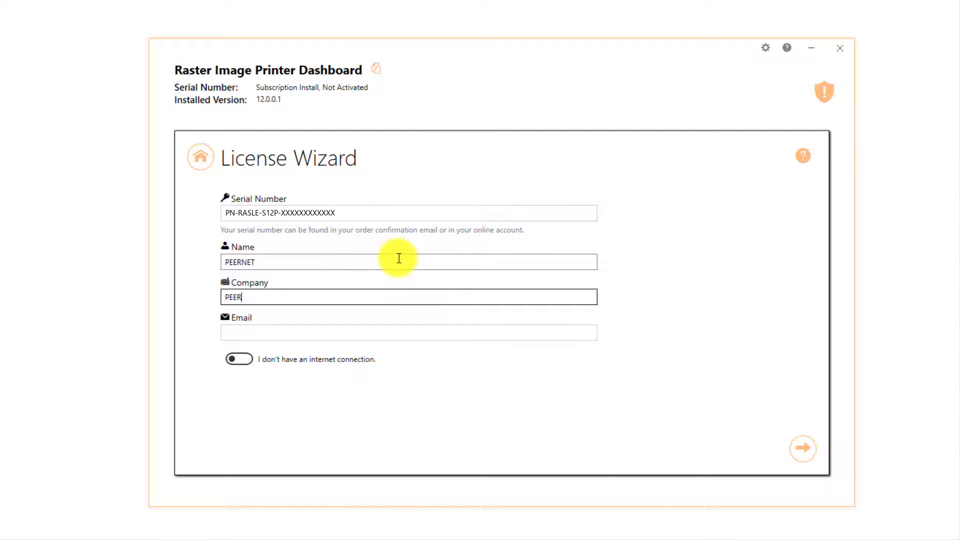
{"action": "type", "text": "NET"}
{"action": "key", "text": "Tab"}
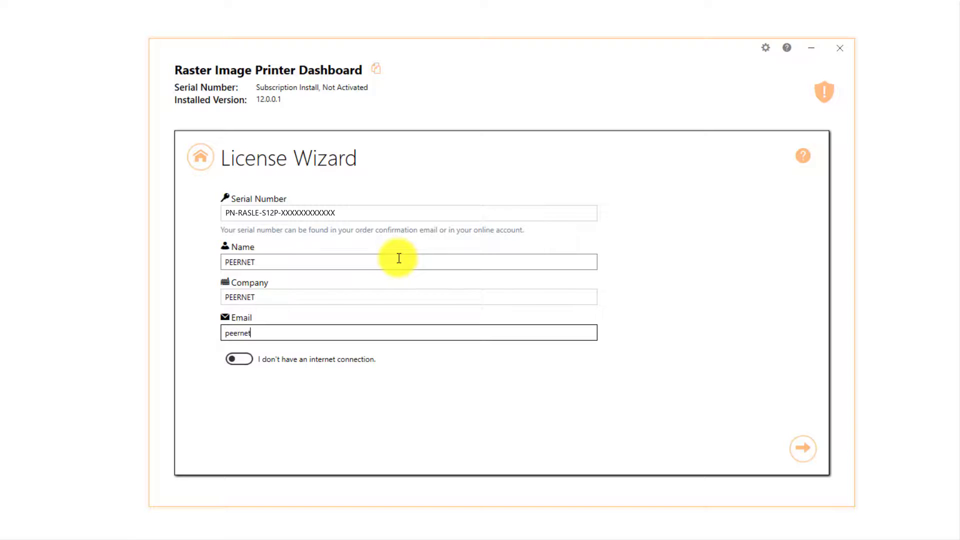
{"action": "left_click", "coordinate": [802, 448]}
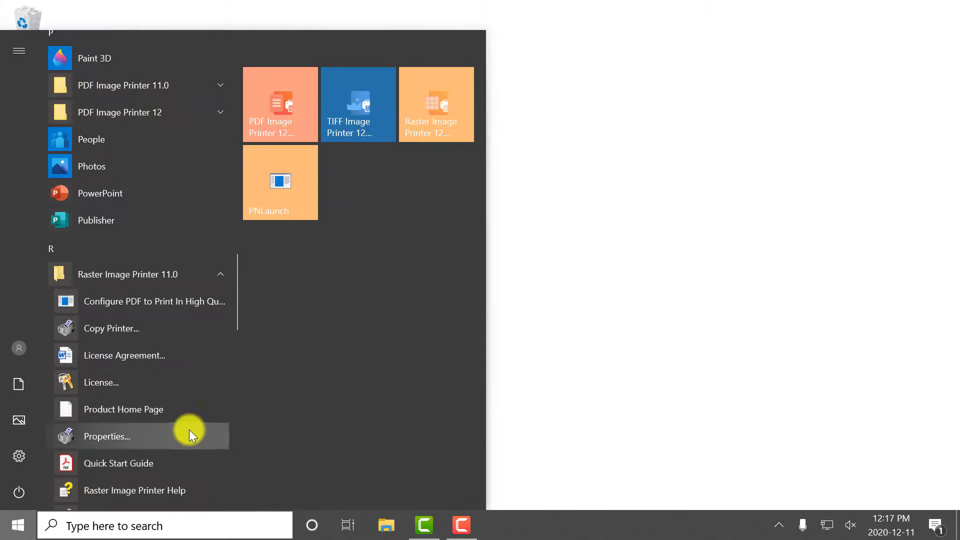
- Open the Raster Image Printer 11.0 Document Properties dialog and move it aside on screen
{"action": "left_click", "coordinate": [189, 434]}
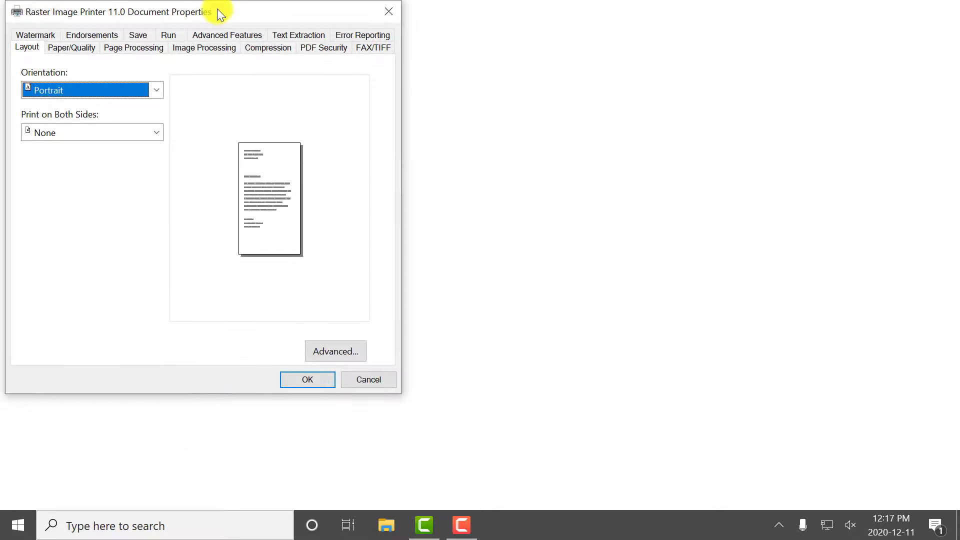
{"action": "left_click_drag", "start_coordinate": [217, 9], "coordinate": [403, 45]}
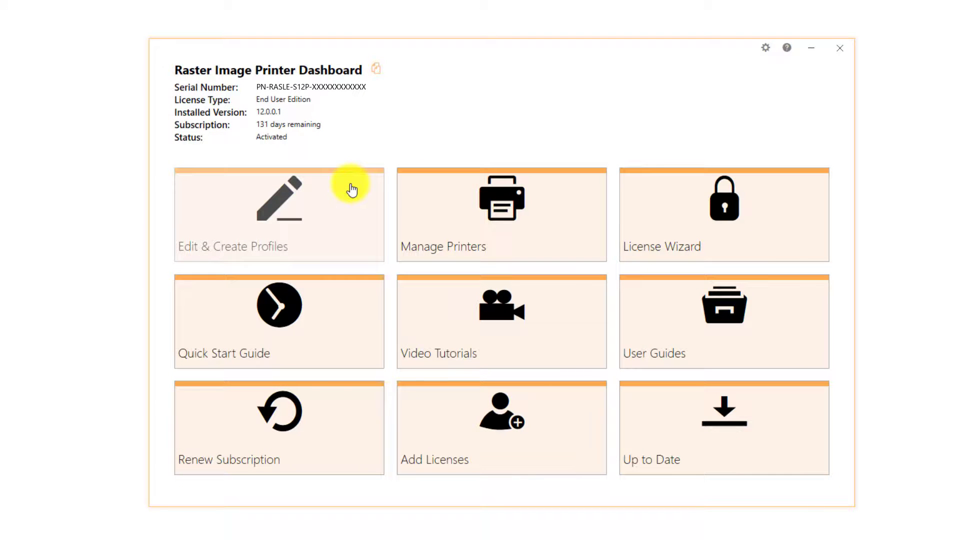
- Copy Color Optimized JPEG into a new profile and review version 11's save, image and page processing settings
{"action": "left_click", "coordinate": [352, 189]}
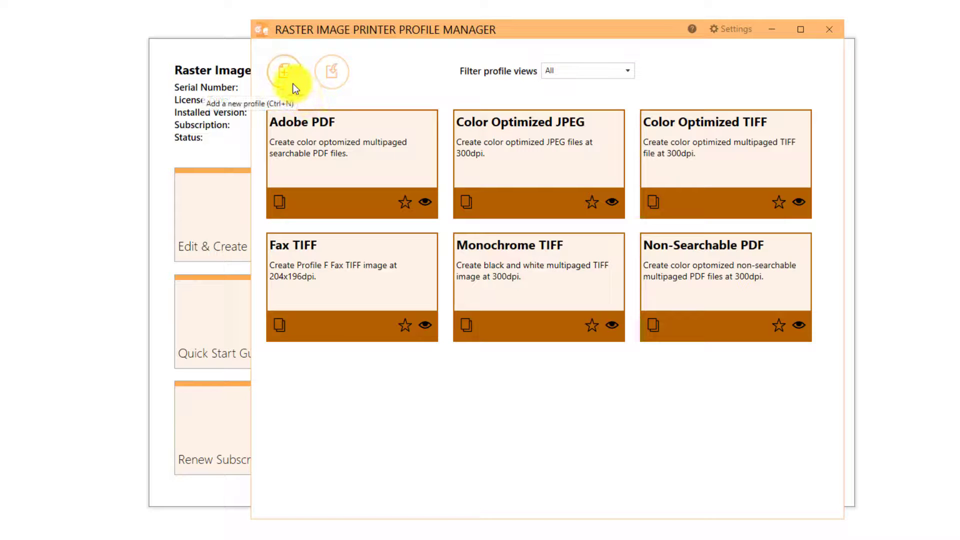
{"action": "left_click", "coordinate": [466, 199]}
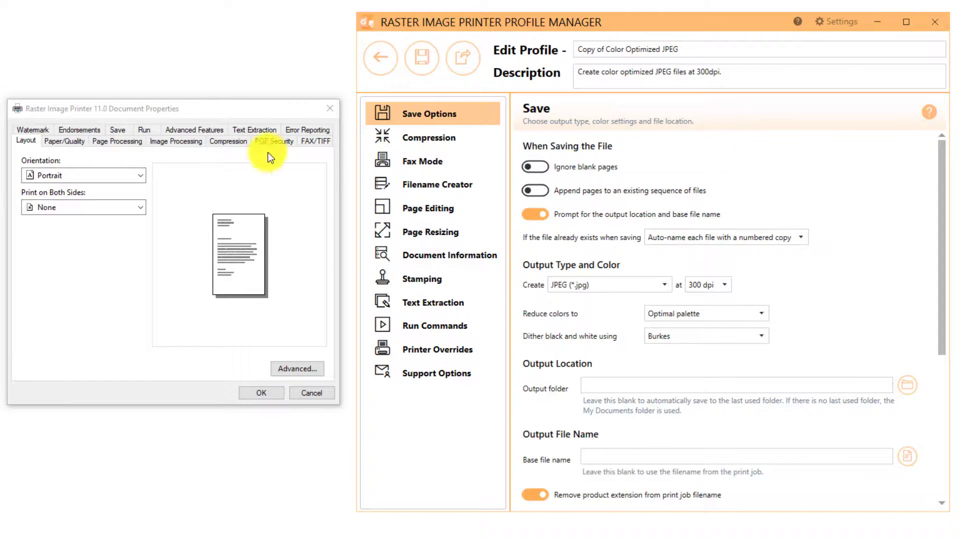
{"action": "left_click", "coordinate": [123, 131]}
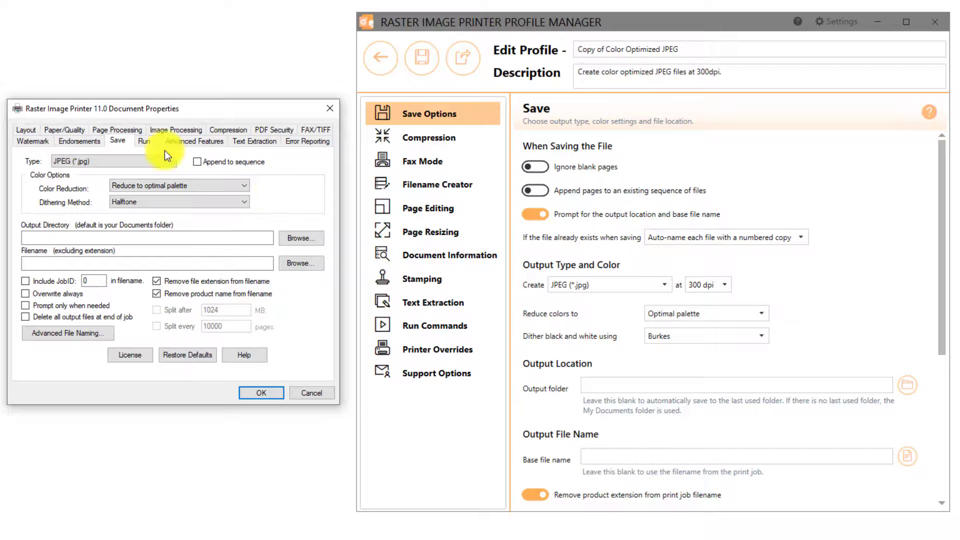
{"action": "left_click", "coordinate": [168, 131]}
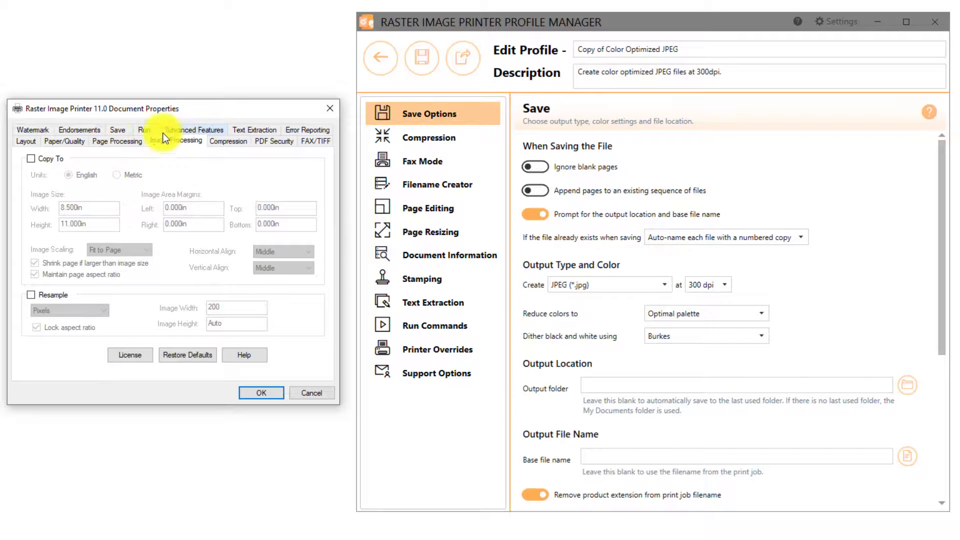
{"action": "left_click", "coordinate": [128, 142]}
{"action": "left_click", "coordinate": [41, 203]}
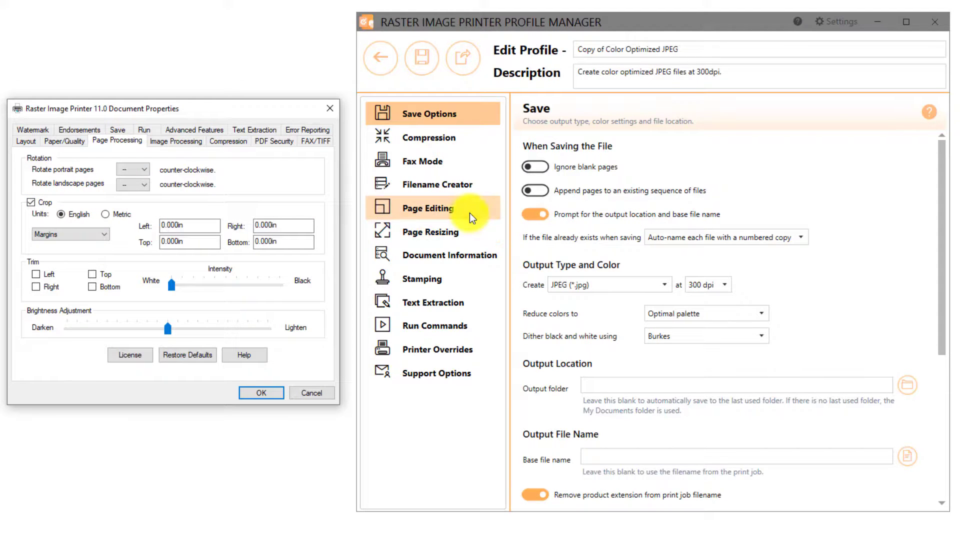
- Turn off page cropping in the new profile's page editing, returning both dialogs to their first tabs
{"action": "left_click", "coordinate": [470, 214]}
{"action": "left_click", "coordinate": [532, 330]}
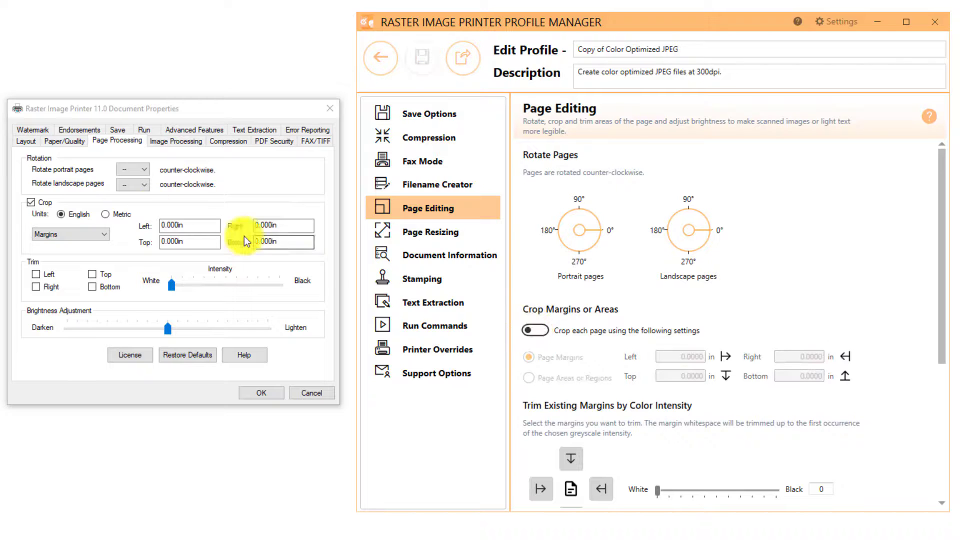
{"action": "left_click", "coordinate": [31, 202]}
{"action": "left_click", "coordinate": [26, 141]}
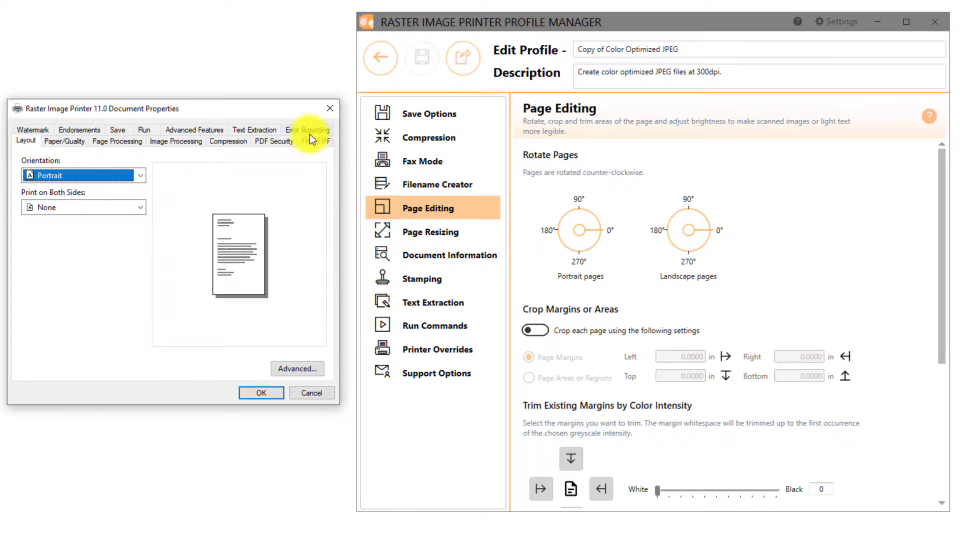
{"action": "left_click", "coordinate": [429, 114]}
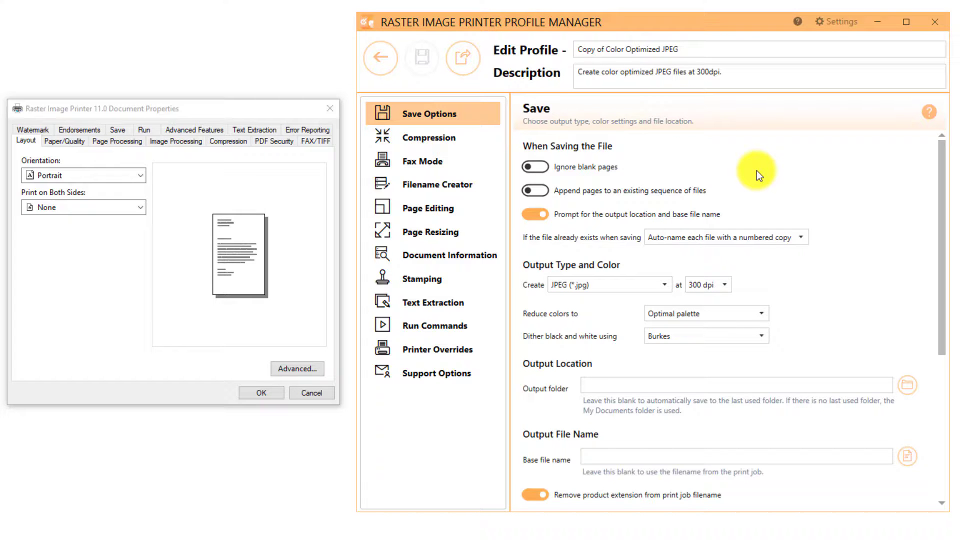
- Replace the profile name with 'My Profile', save it, then close the Profile Manager
{"action": "left_click_drag", "start_coordinate": [690, 49], "coordinate": [512, 49]}
{"action": "type", "text": "My P"}
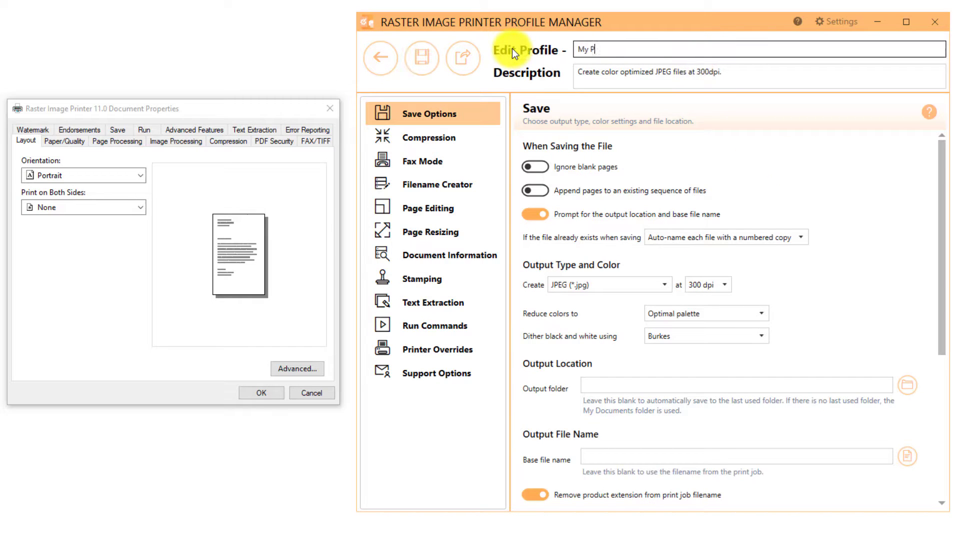
{"action": "type", "text": "rofile"}
{"action": "left_click", "coordinate": [413, 70]}
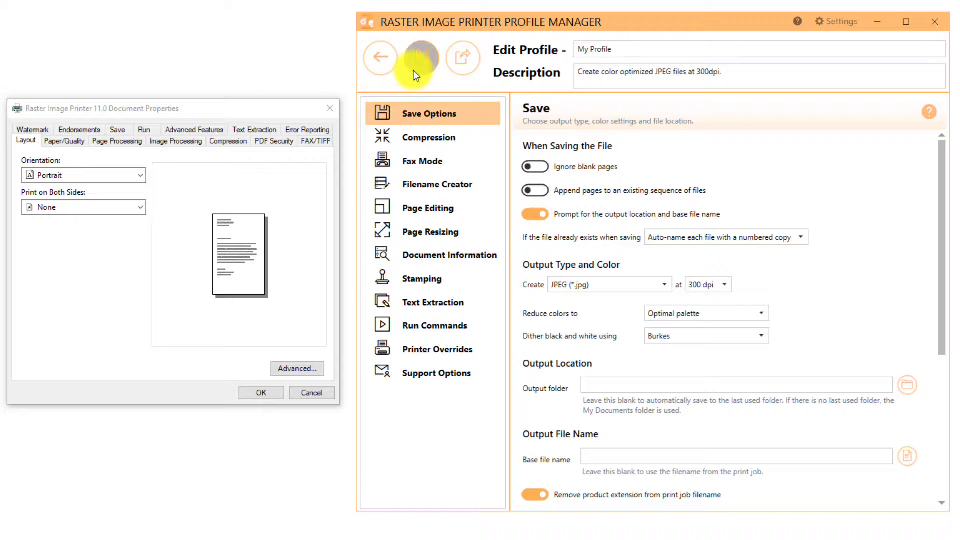
{"action": "left_click", "coordinate": [389, 71]}
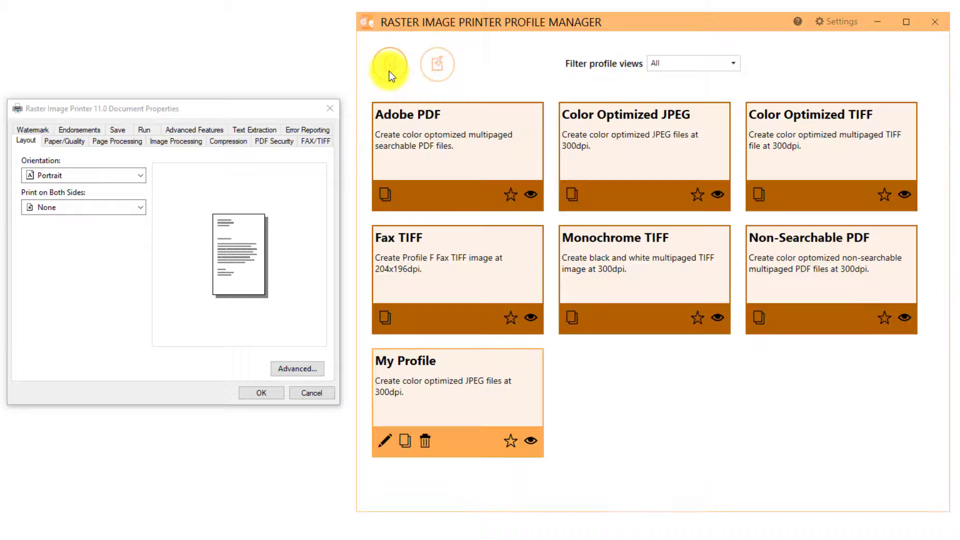
{"action": "left_click", "coordinate": [932, 31]}
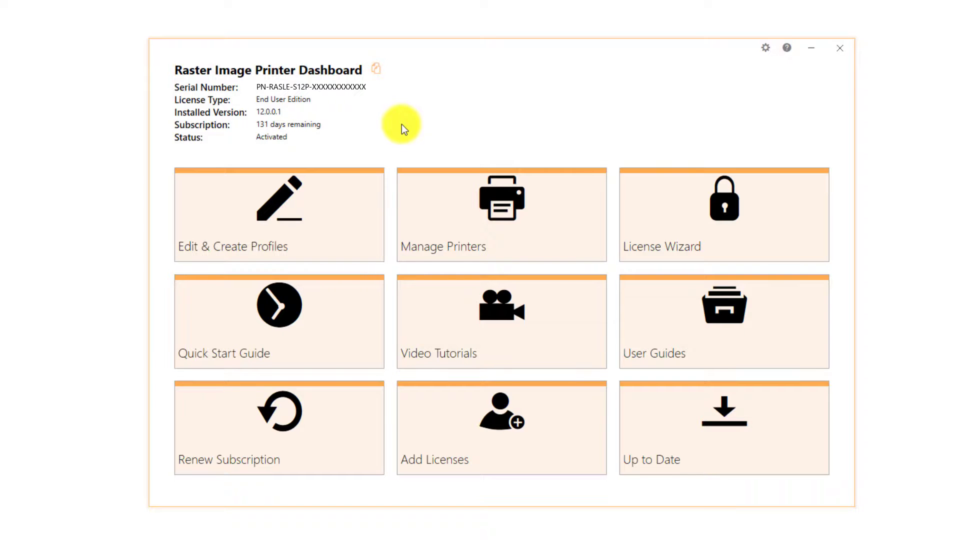
- In Printer Management, set the Raster Image Printer 12 printer's profile to My Profile and save
{"action": "left_click", "coordinate": [562, 196]}
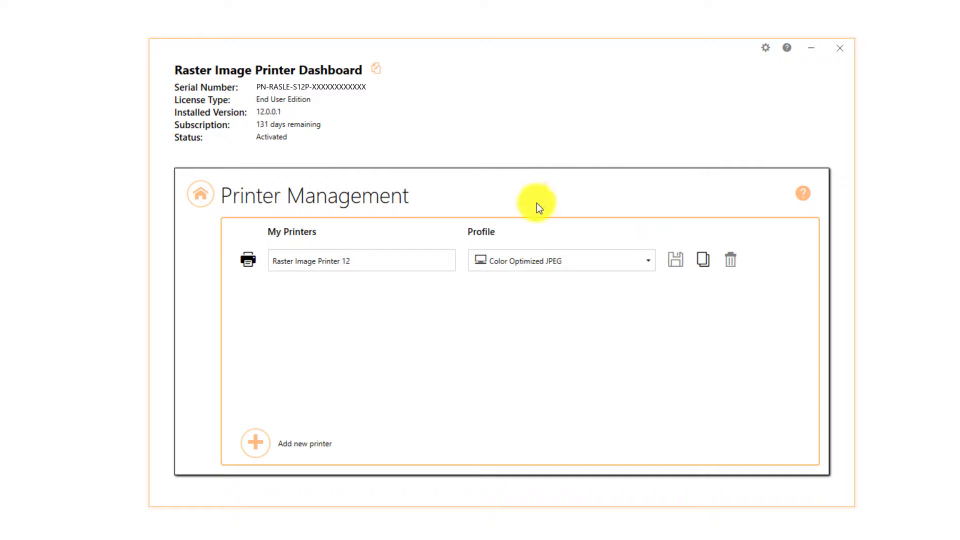
{"action": "left_click", "coordinate": [539, 261]}
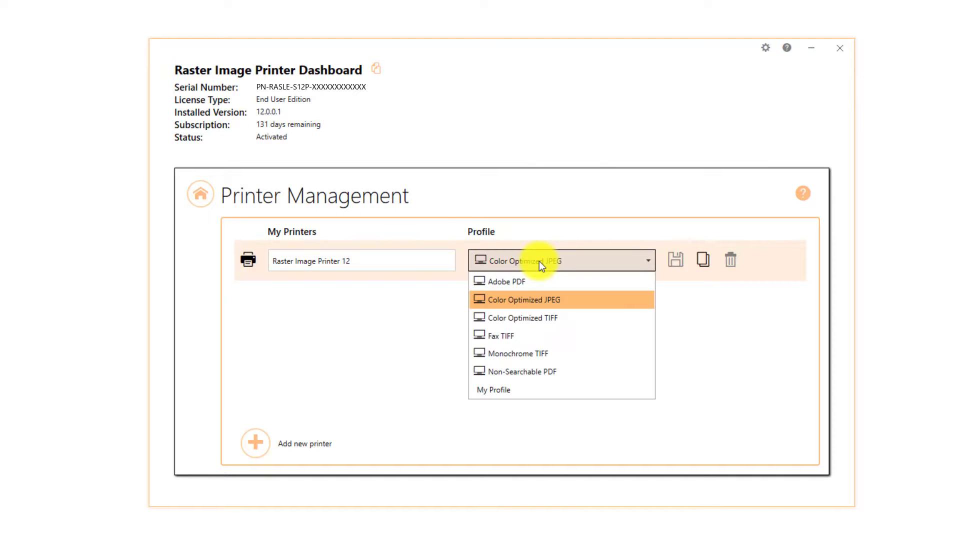
{"action": "left_click", "coordinate": [548, 387]}
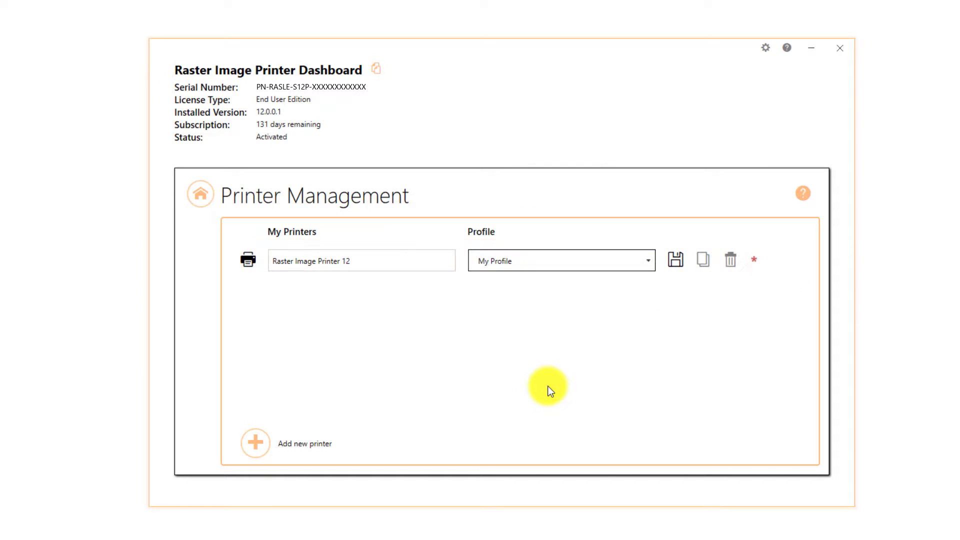
{"action": "left_click", "coordinate": [682, 261]}
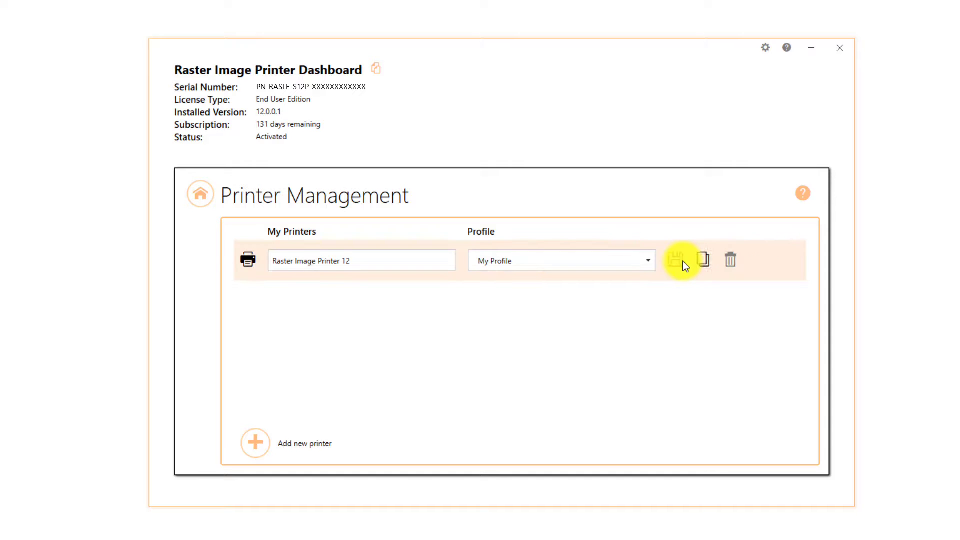